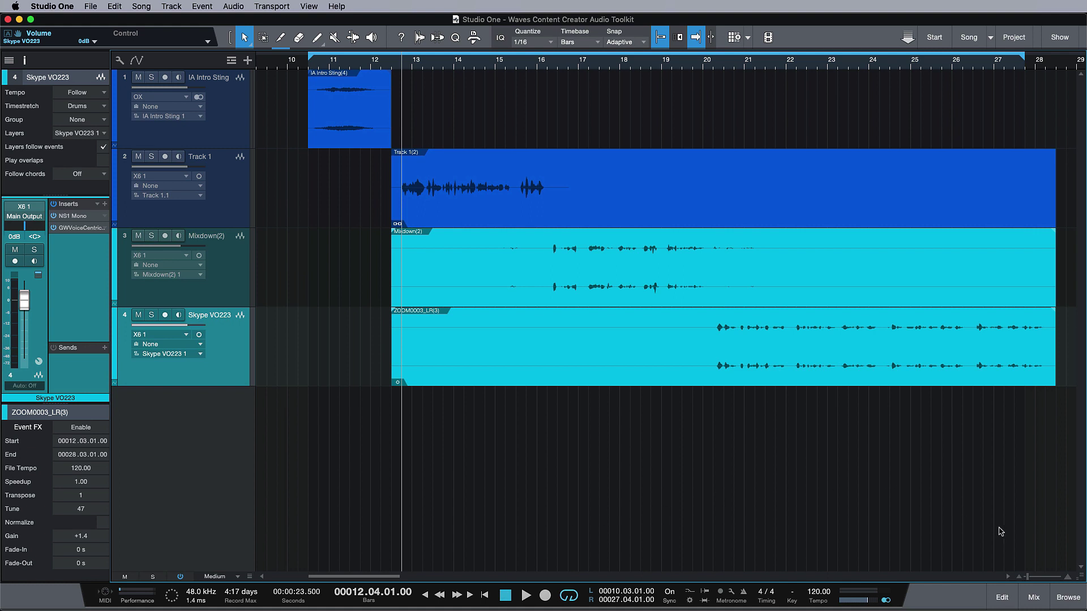
- Open PlaylistRider on the Main Output from the mixer, move its window left, and hide the mixer
left_click(1033, 598)
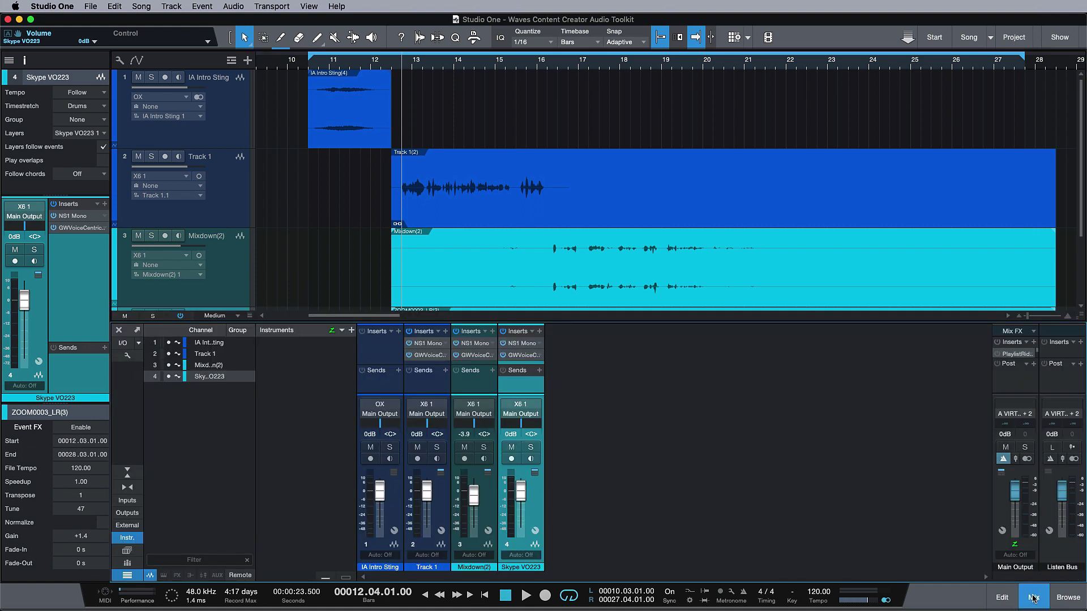
left_click(1017, 355)
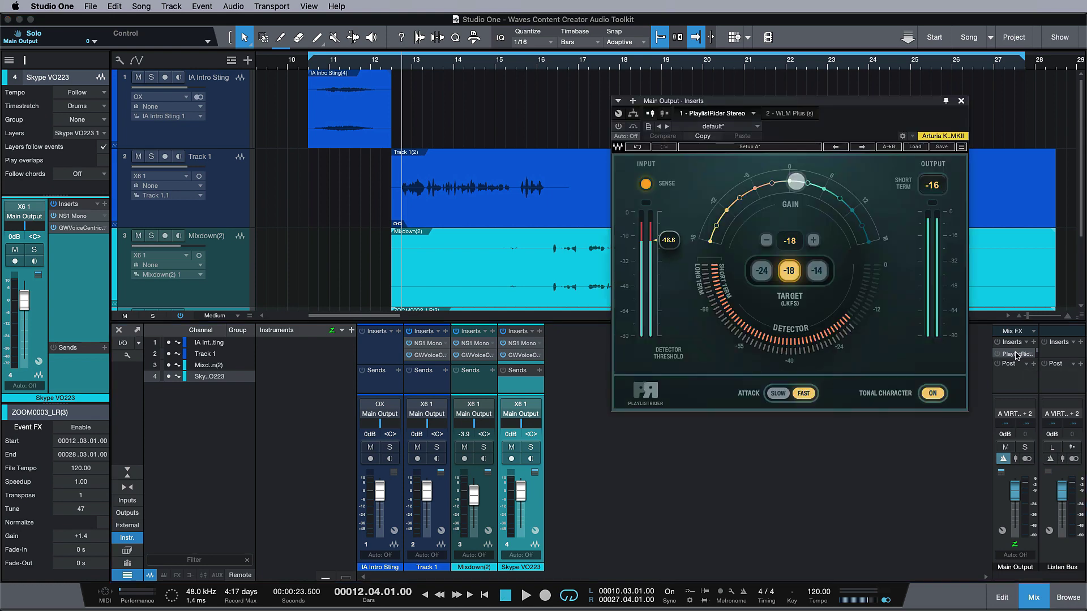
left_click_drag(827, 157, 669, 160)
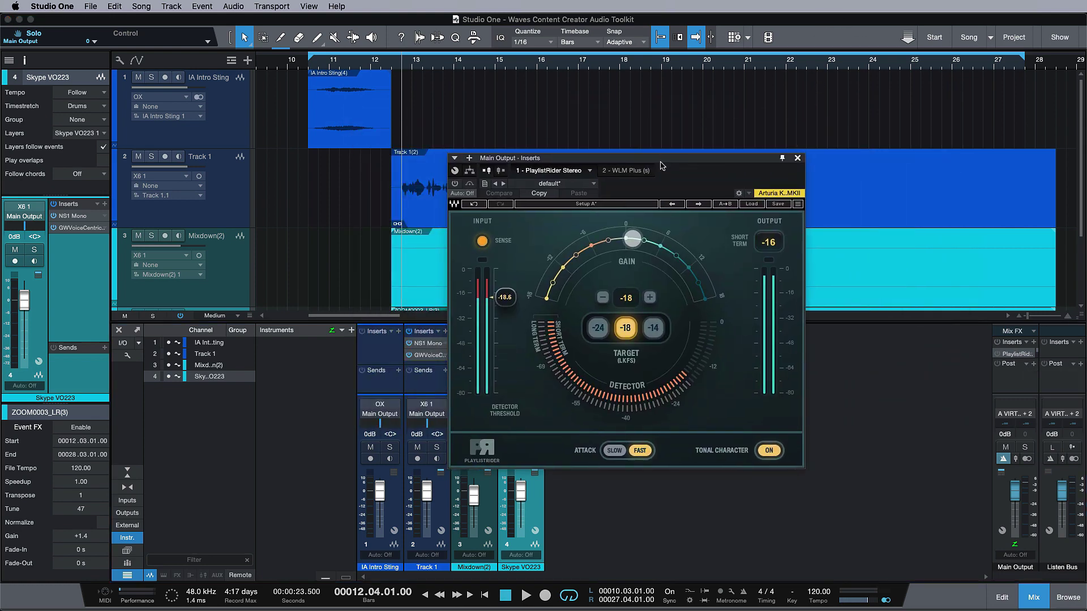
left_click(1033, 596)
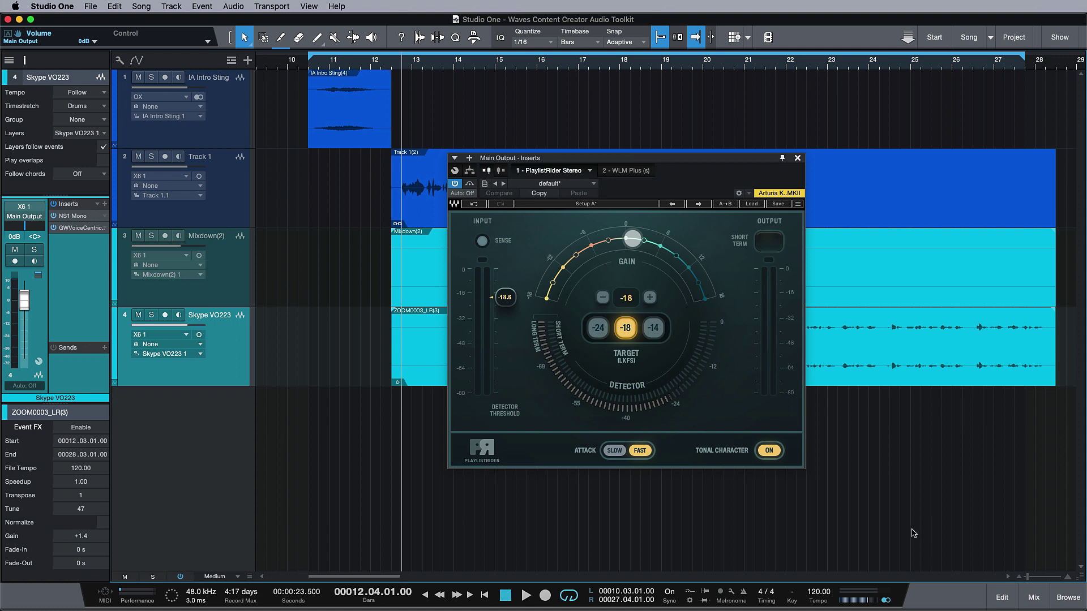
- Reset to loop start, bypass PlaylistRider, toggle tonal character off and on, and set threshold to -18.4 dB
left_click(309, 65)
left_click(469, 184)
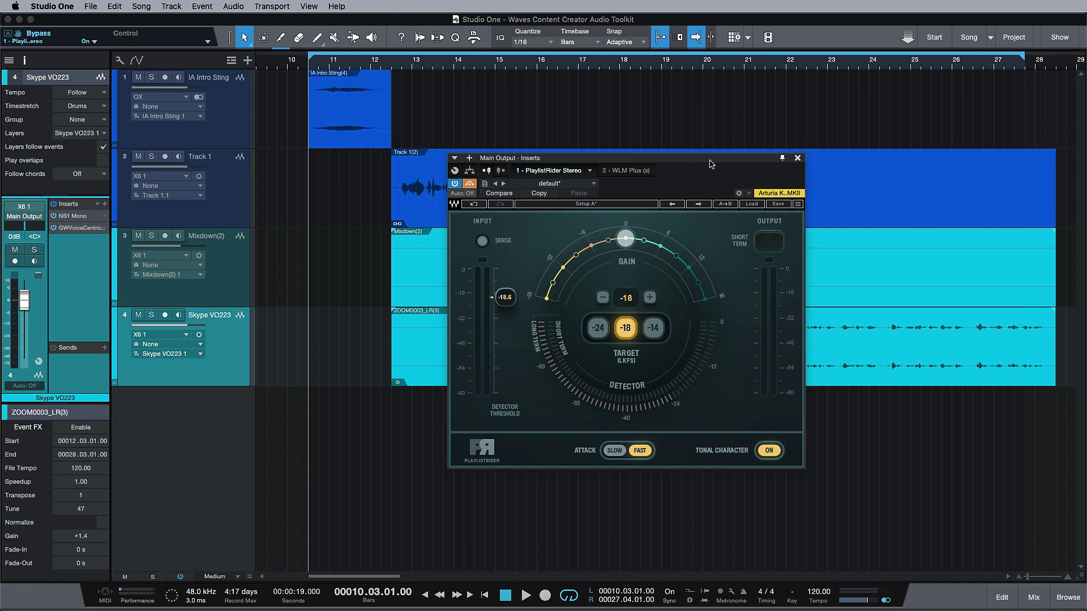
left_click(776, 455)
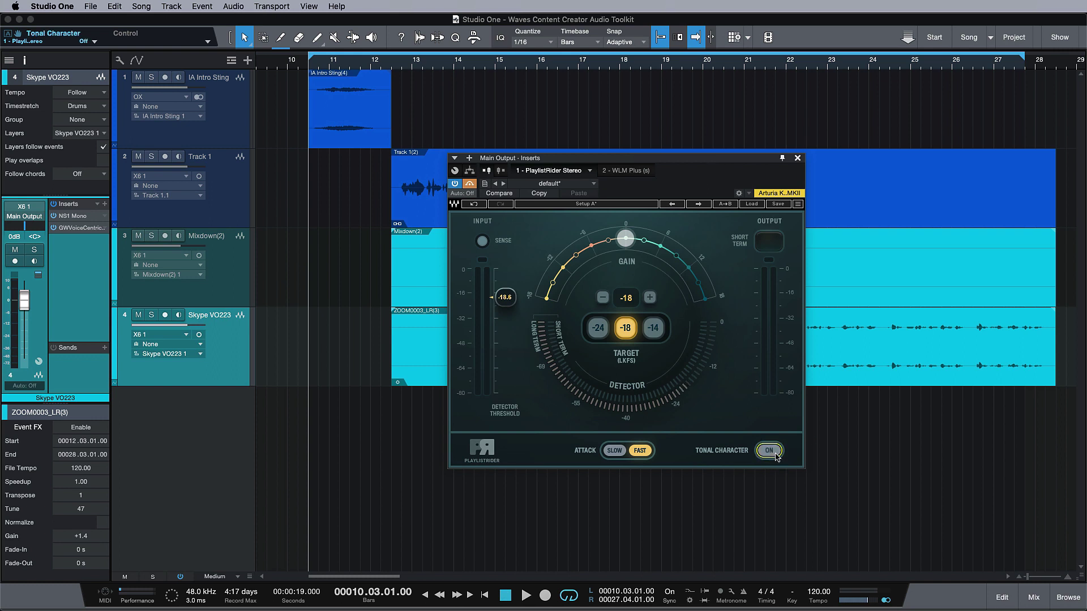
left_click(776, 456)
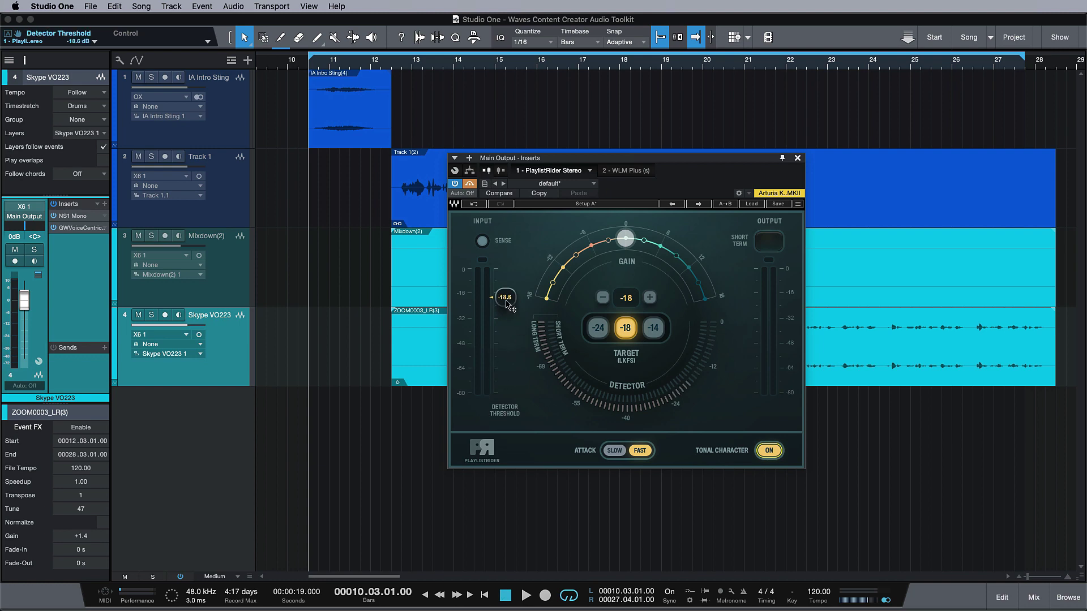
left_click_drag(505, 297, 564, 312)
- Play the podcast through PlaylistRider from the main window and stop near bar 24
left_click(550, 517)
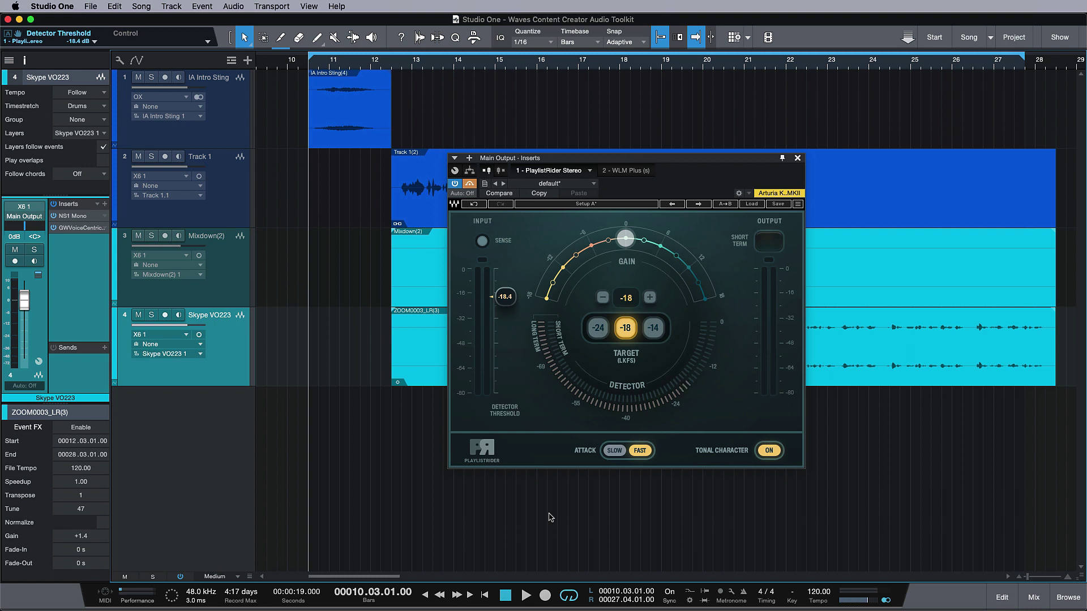
key("space")
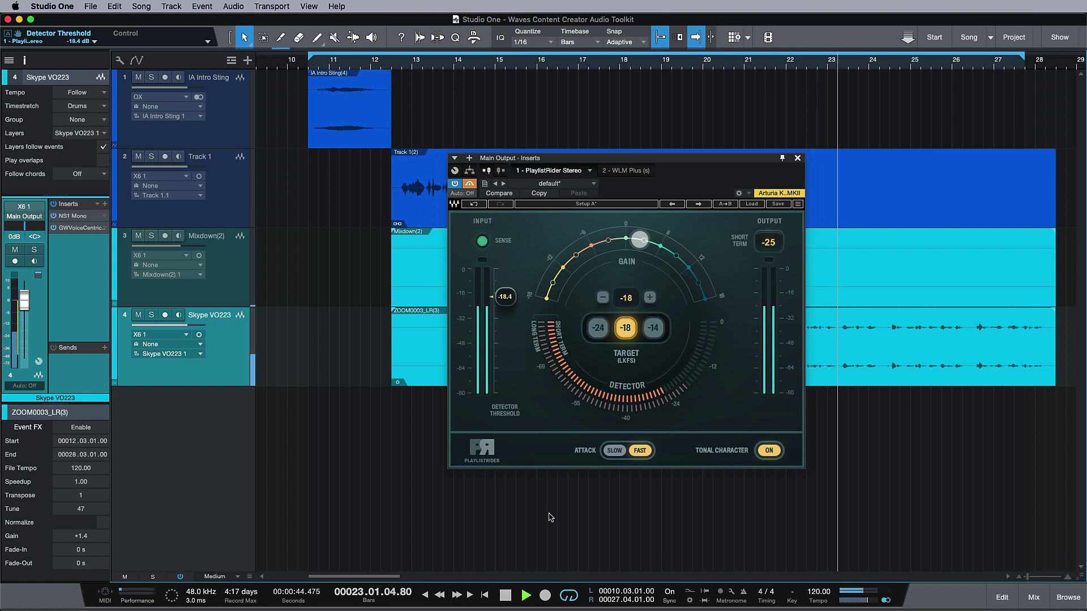
key("space")
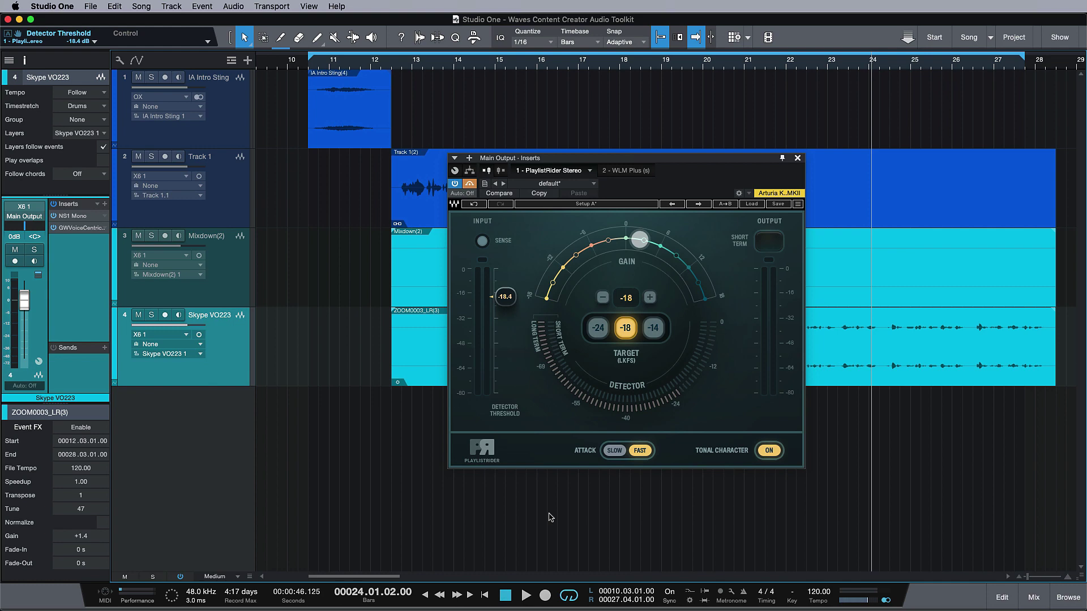
- Check the Main Output insert chain, return to PlaylistRider's controls, and move the playhead to bar 10.3
left_click(470, 172)
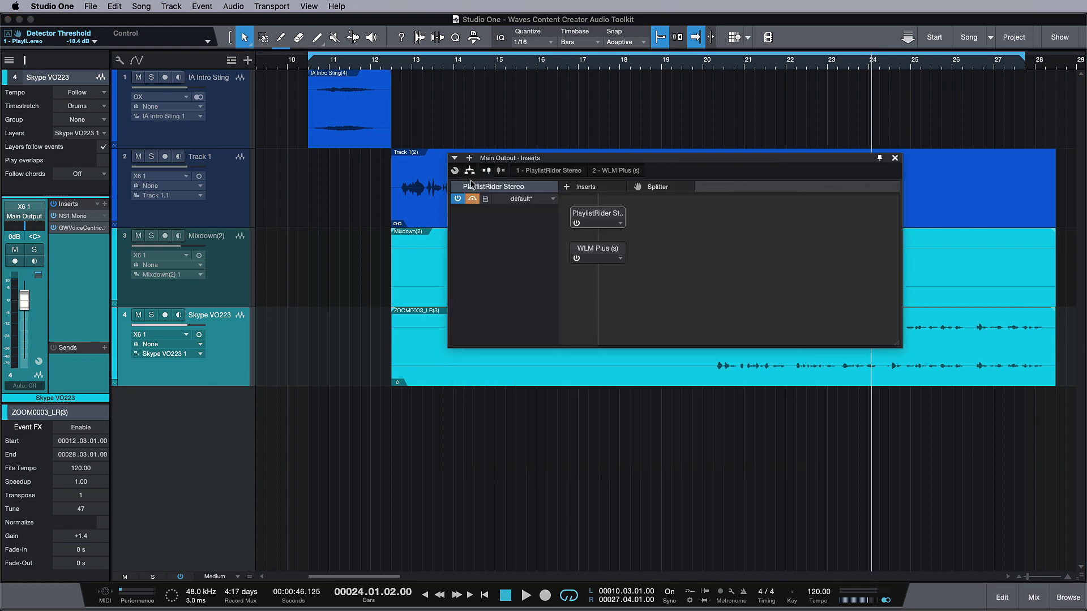
left_click(543, 171)
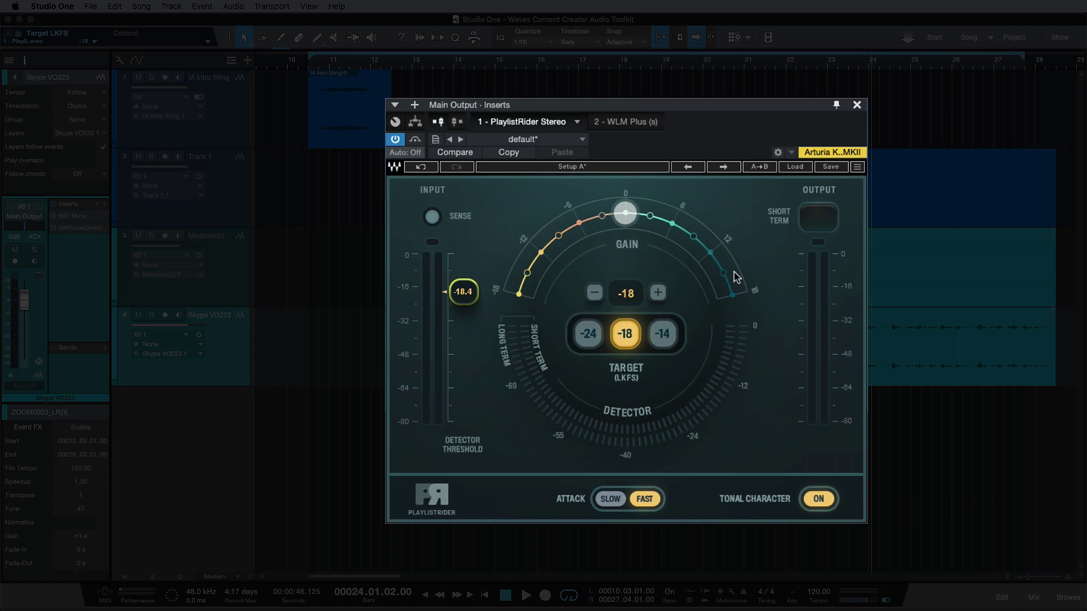
left_click(310, 66)
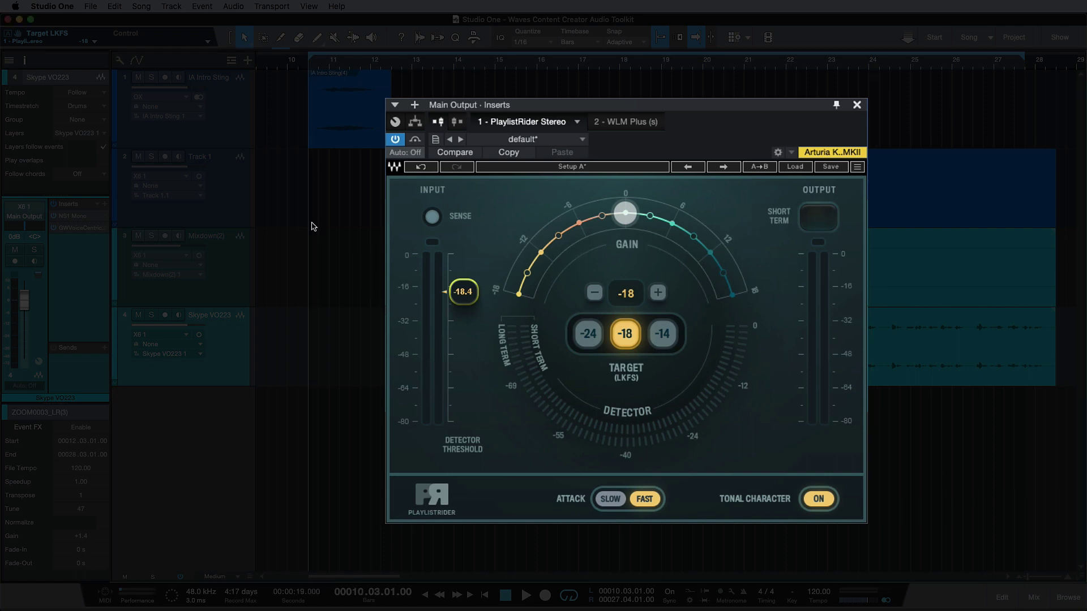
- Play from bar 10, lower the detector threshold to -24.4 dB, then stop
key("space")
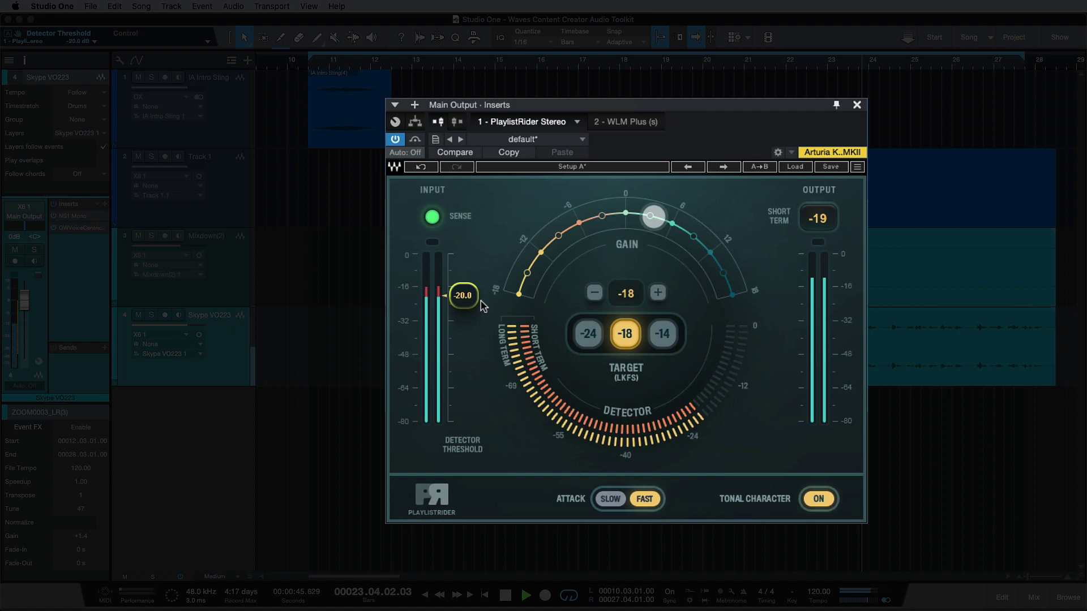
mouse_move(463, 296)
left_mouse_down()
mouse_move(463, 363)
mouse_move(463, 305)
left_mouse_up()
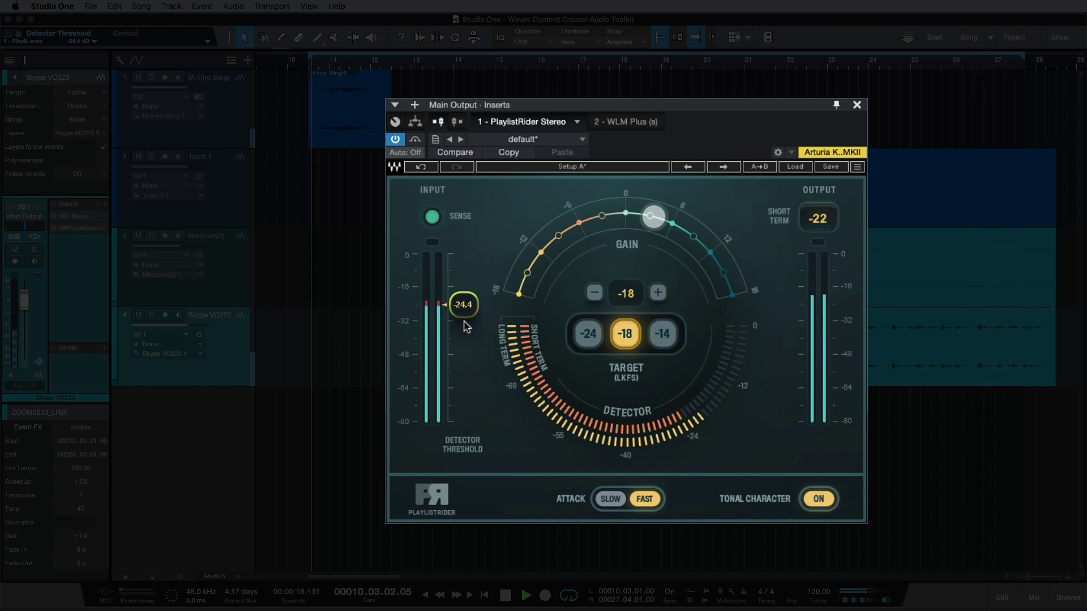
key("space")
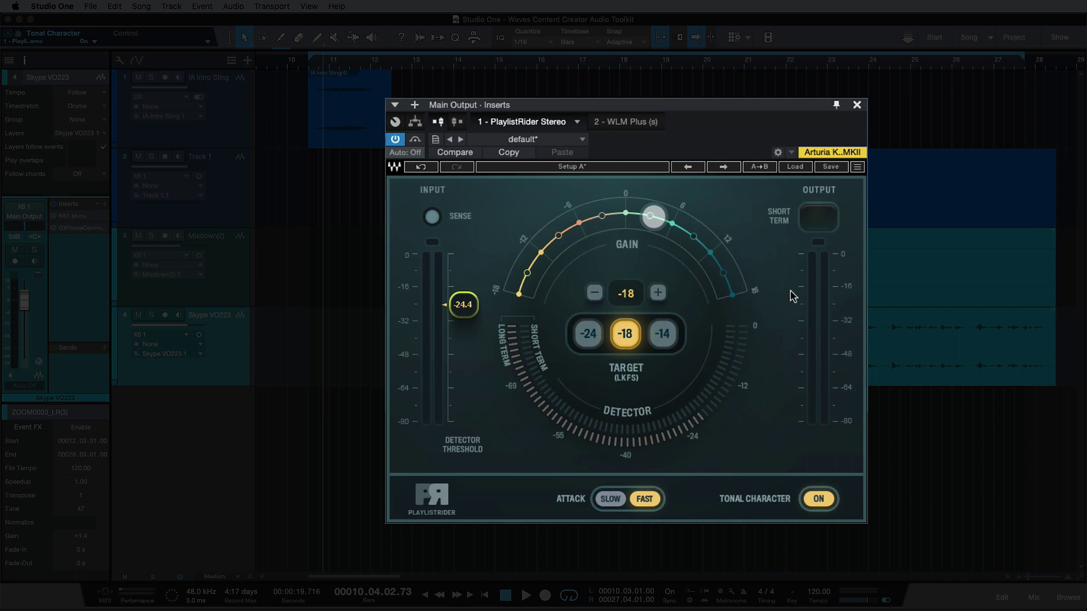
left_click(795, 167)
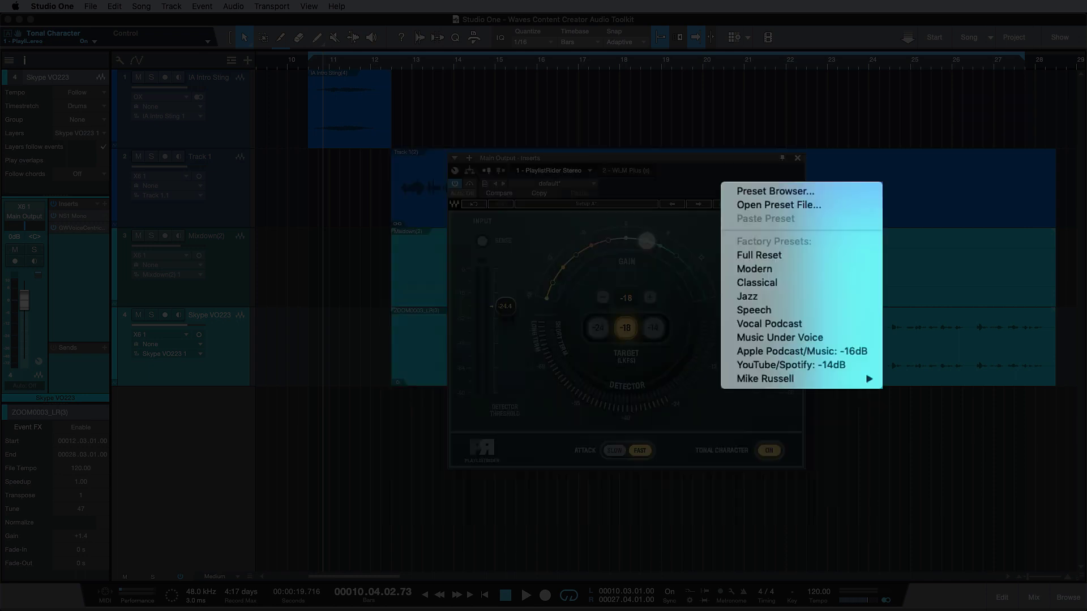
left_click(758, 353)
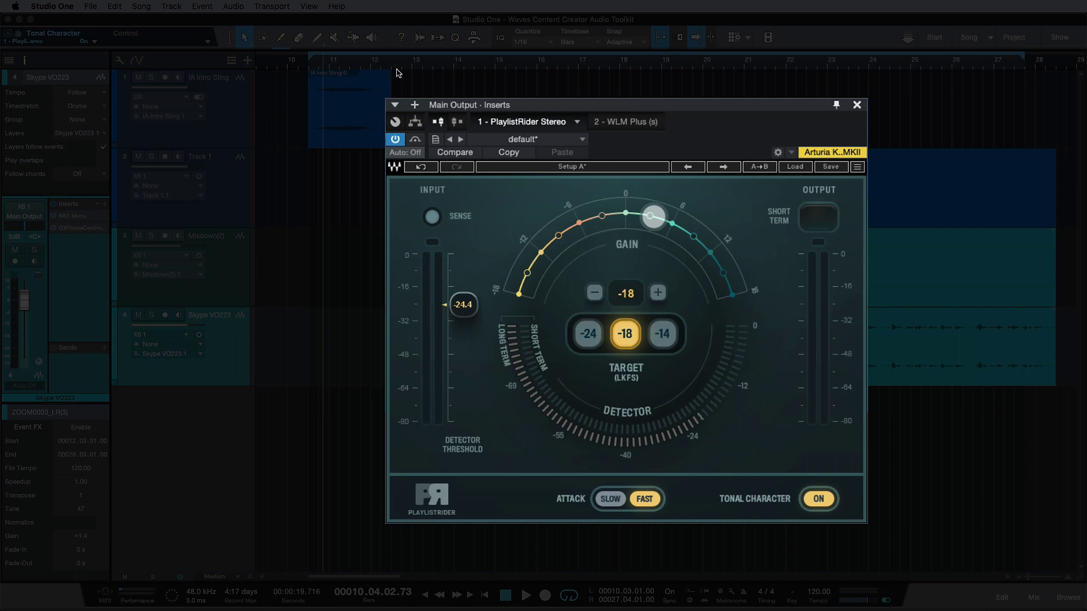
- During playback, A/B tonal character off and on several times, leave it on, then bypass PlaylistRider
key("space")
left_click(818, 499)
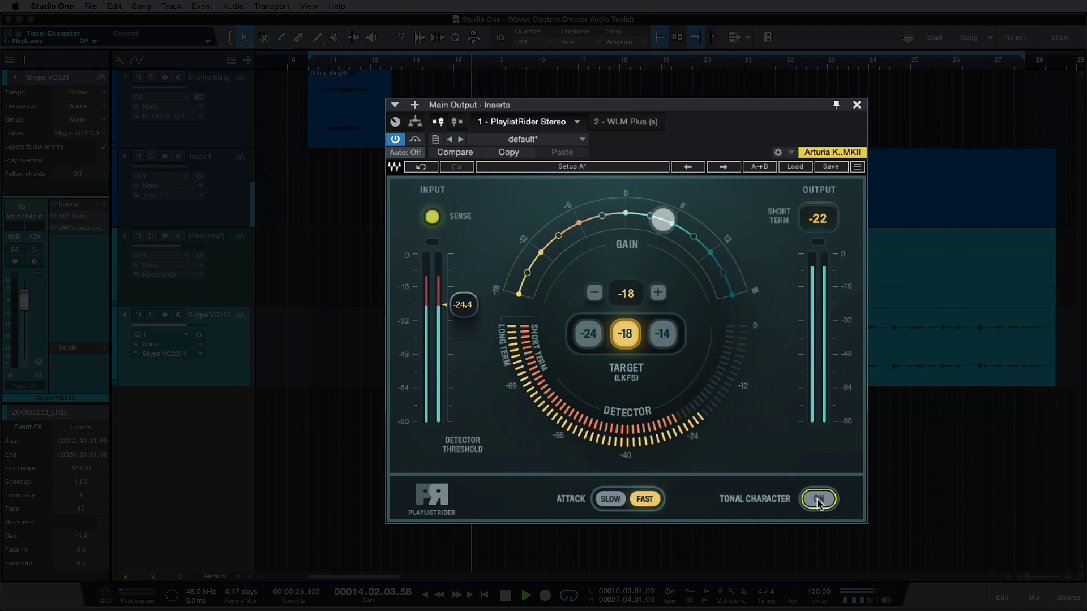
left_click(818, 499)
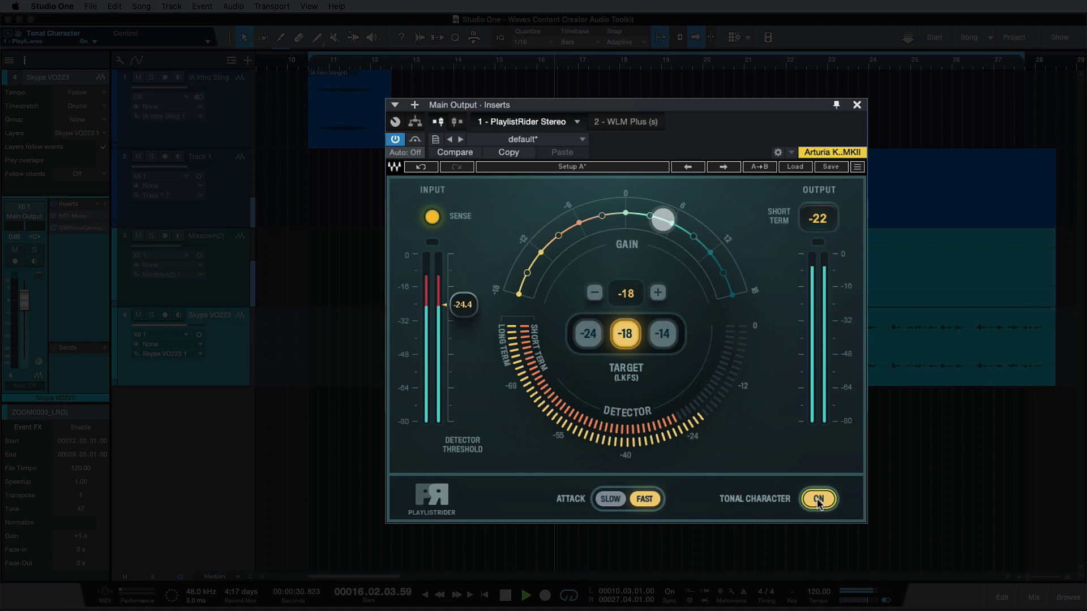
left_click(818, 499)
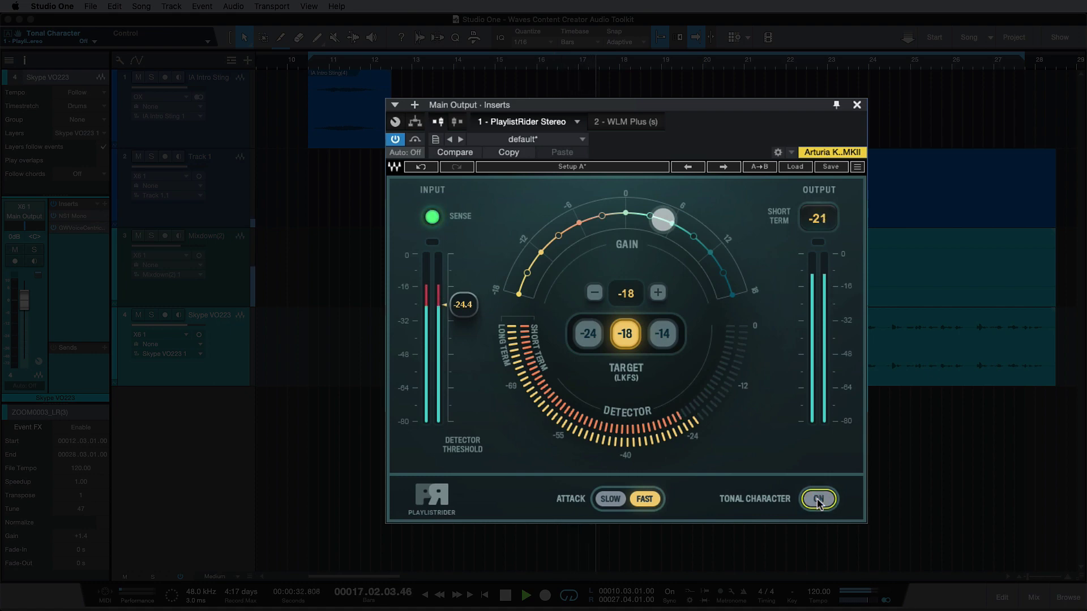
left_click(818, 500)
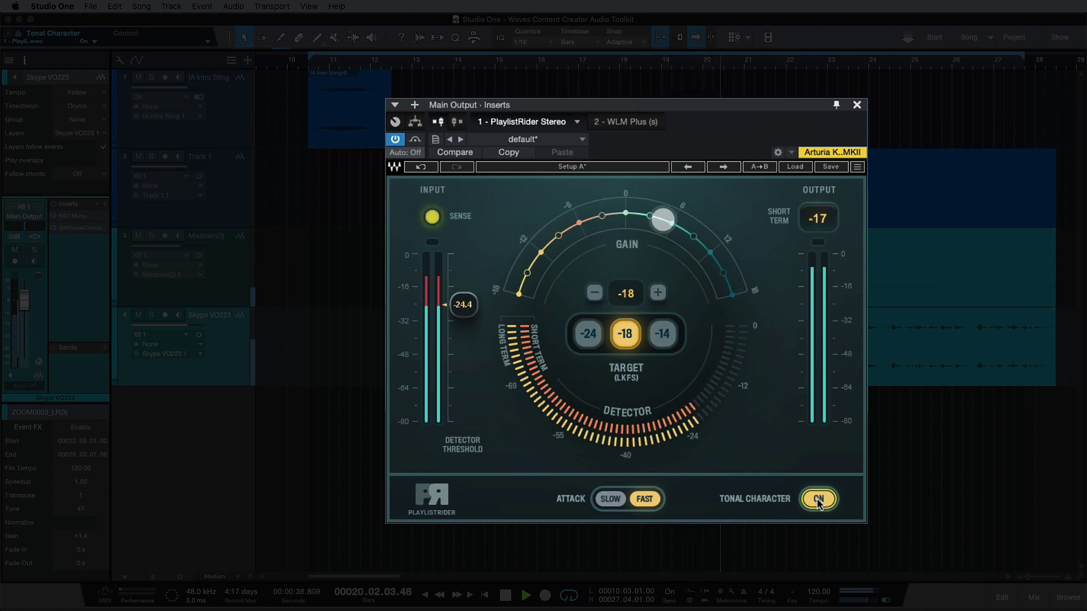
left_click(818, 499)
left_click(818, 499)
left_click(419, 141)
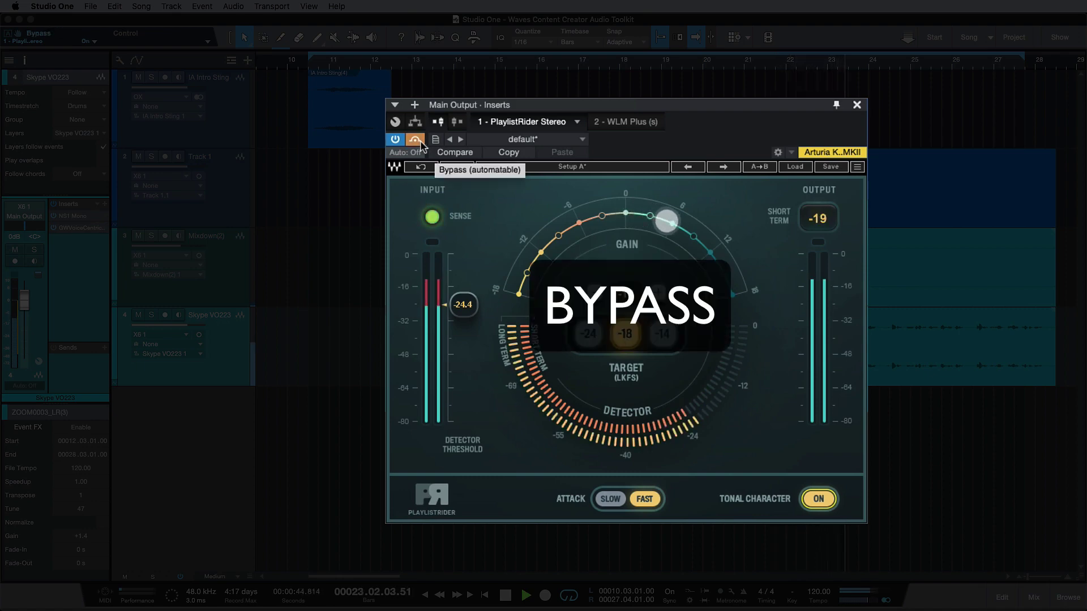
- Switch PlaylistRider back in for comparison, bypass it again, and stop playback
left_click(419, 141)
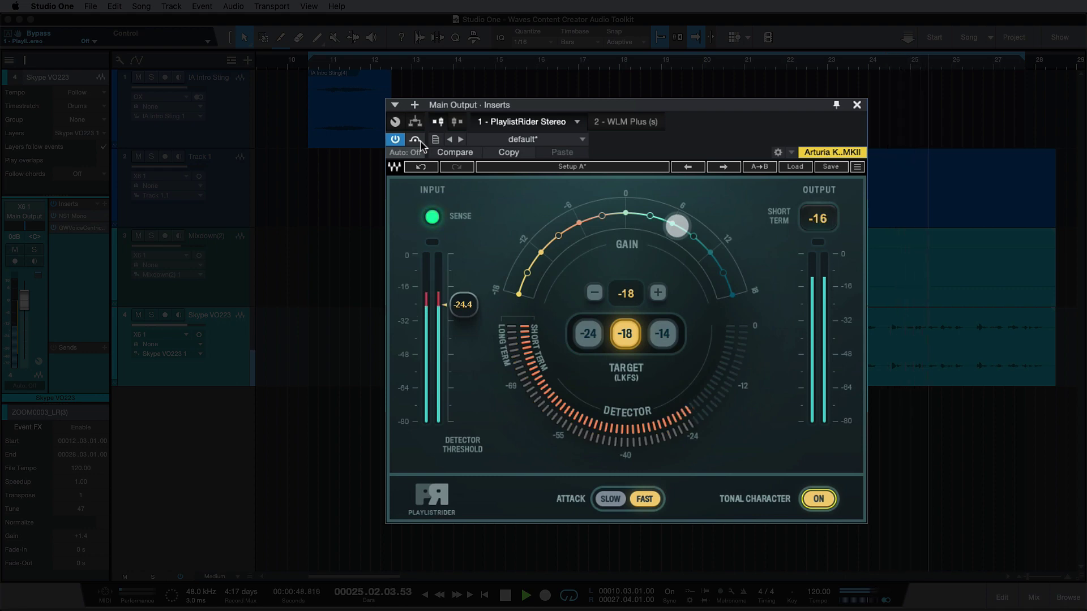
left_click(420, 140)
key("space")
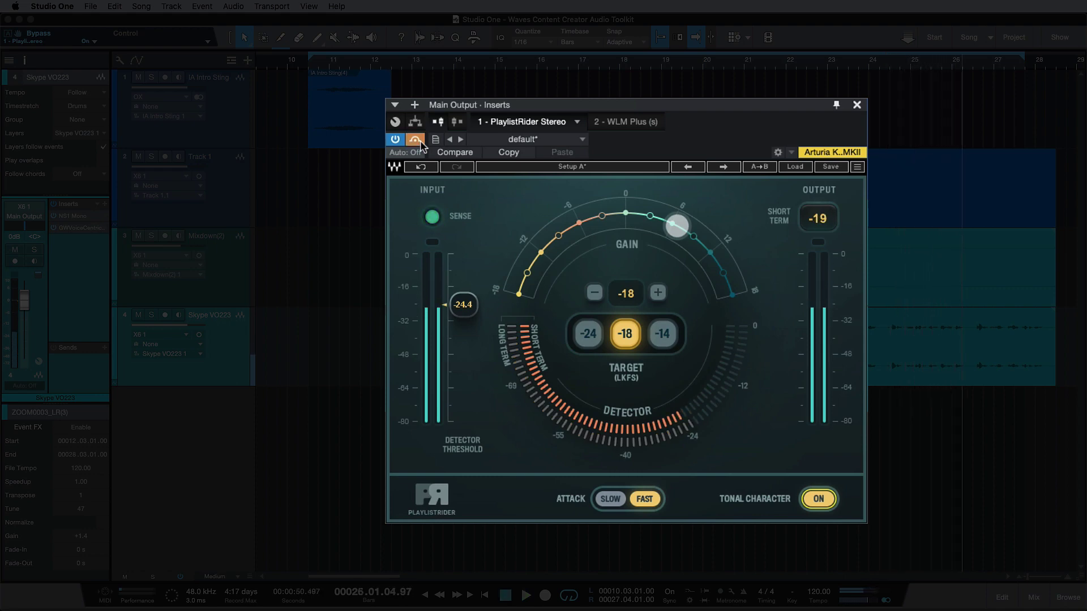